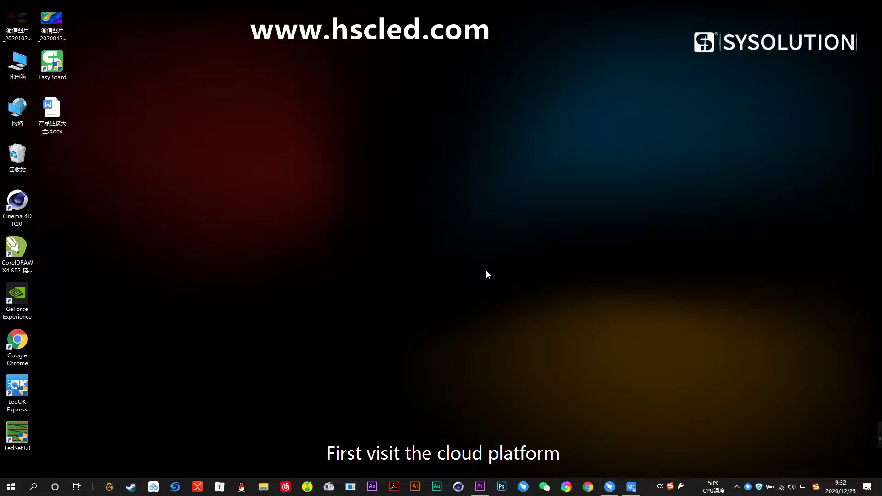
pyautogui.click(587, 487)
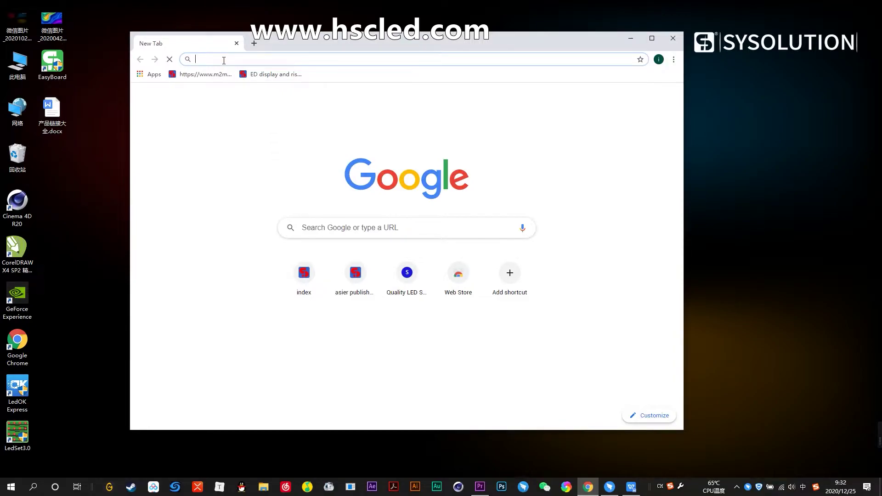
pyautogui.write('www.')
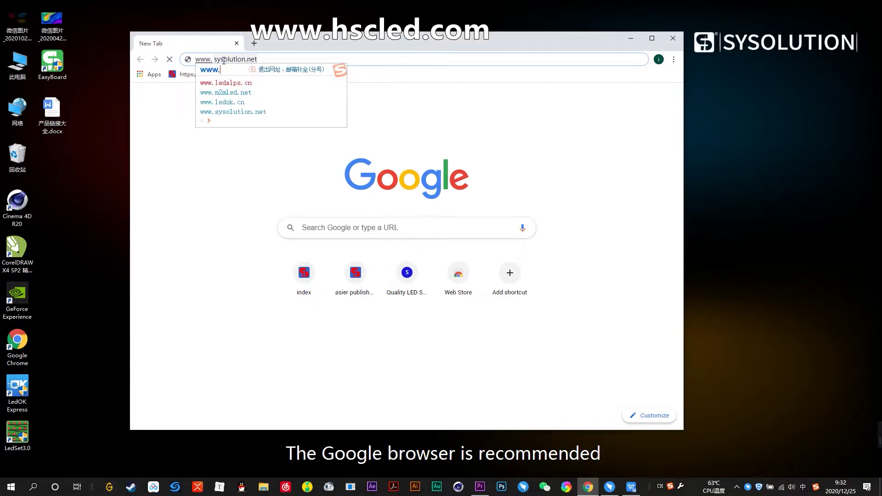
pyautogui.write('leda')
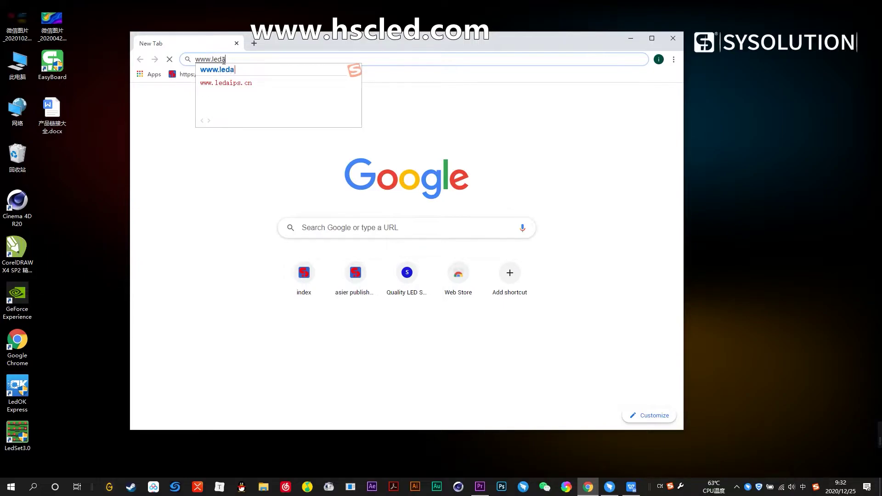
pyautogui.write('ips')
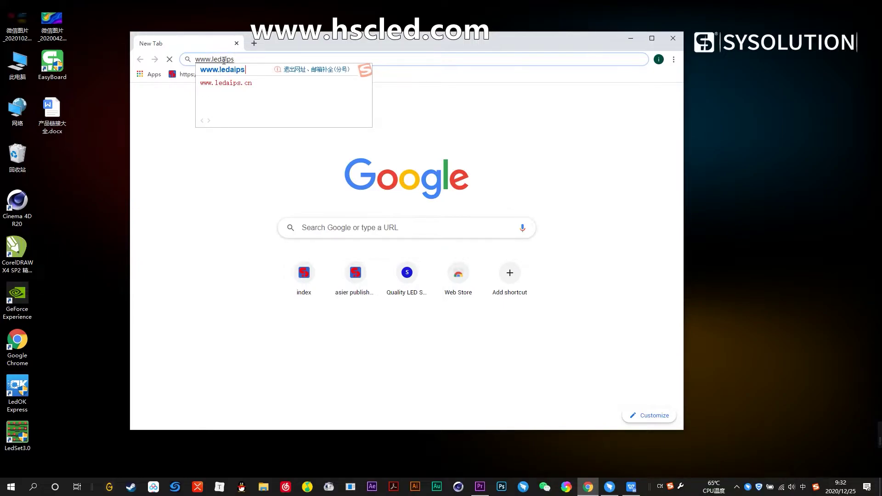
pyautogui.write('.com')
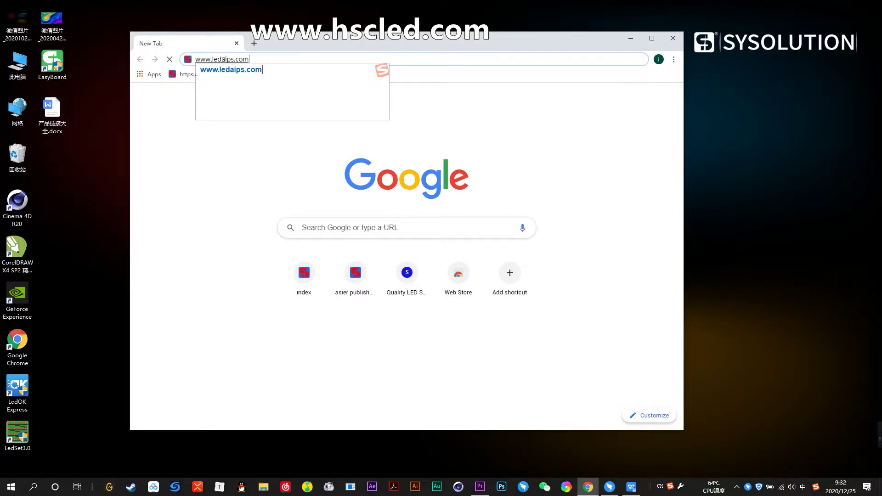
pyautogui.press('Return')
pyautogui.press('Return')
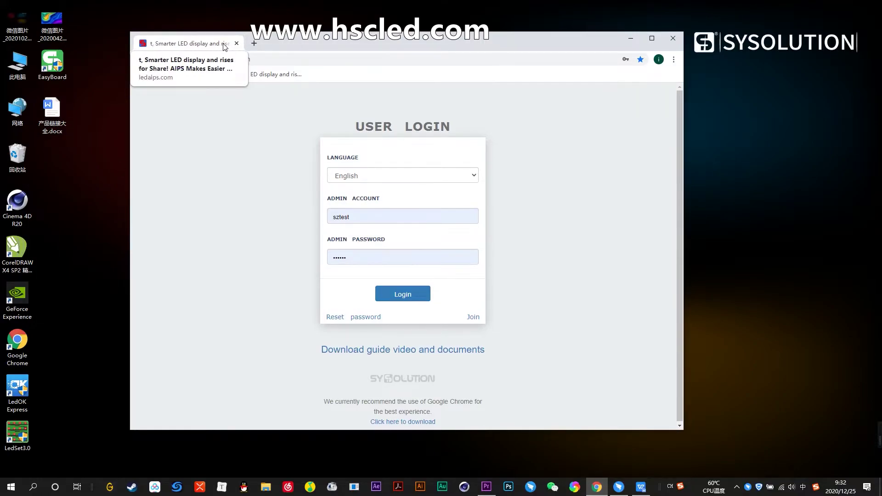
# - Log in with the prefilled admin account to reach Terminal Control's four terminals
pyautogui.click(381, 295)
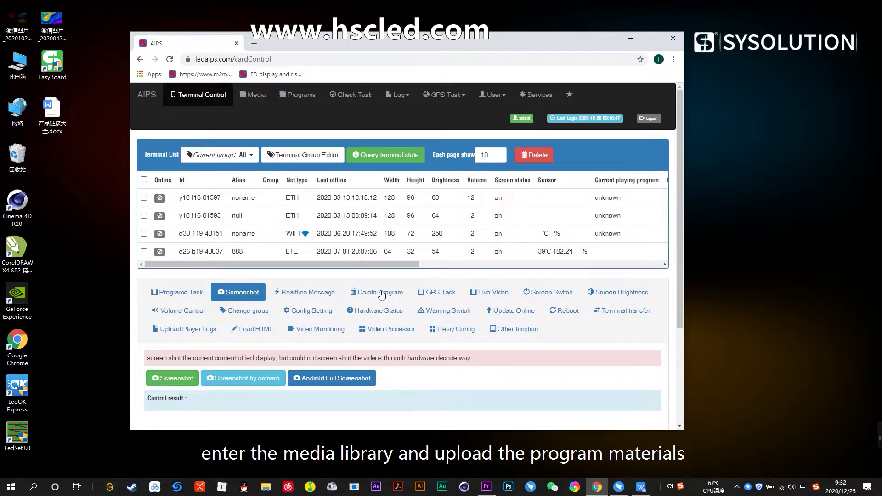
# - Switch to the Media library page showing uploaded files and storage usage
pyautogui.click(255, 97)
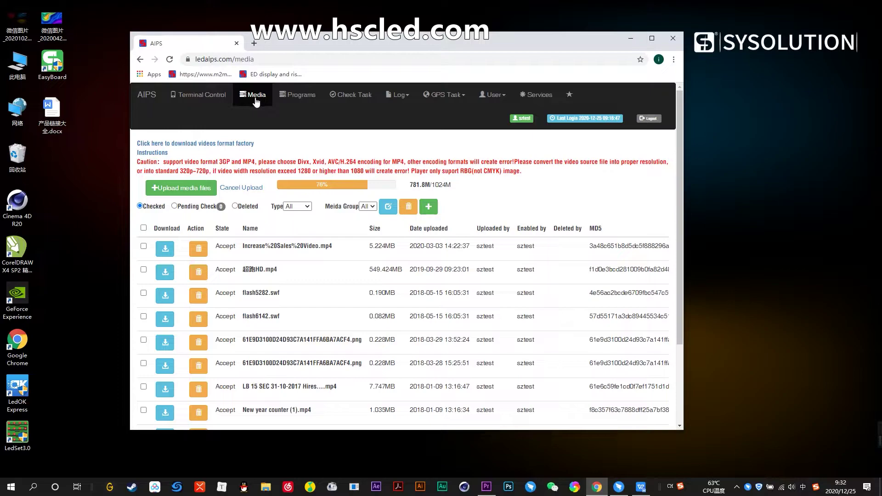
# - Upload the Desktop image 微信图片_20200422165114.jpg to the media library
pyautogui.click(198, 197)
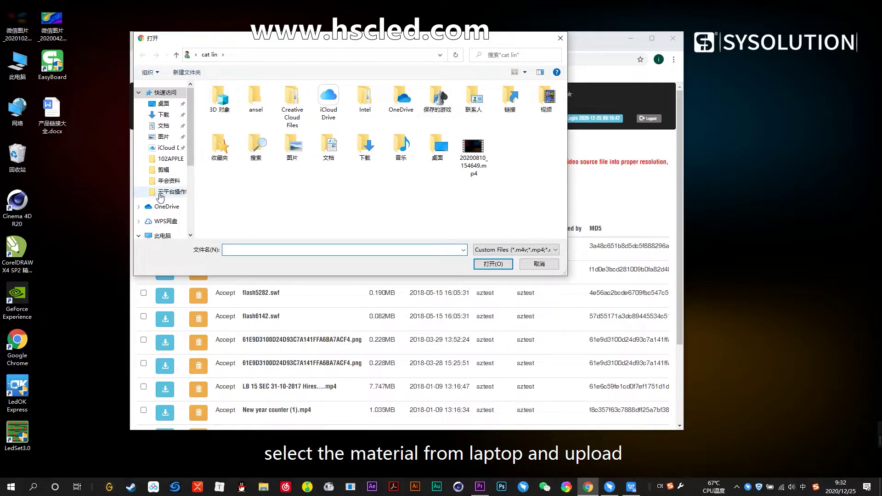
pyautogui.click(164, 103)
pyautogui.click(226, 118)
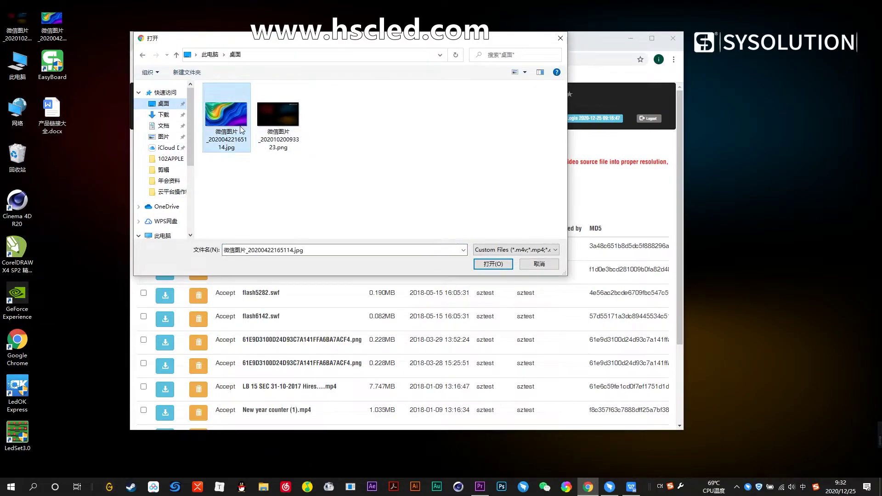
pyautogui.click(486, 263)
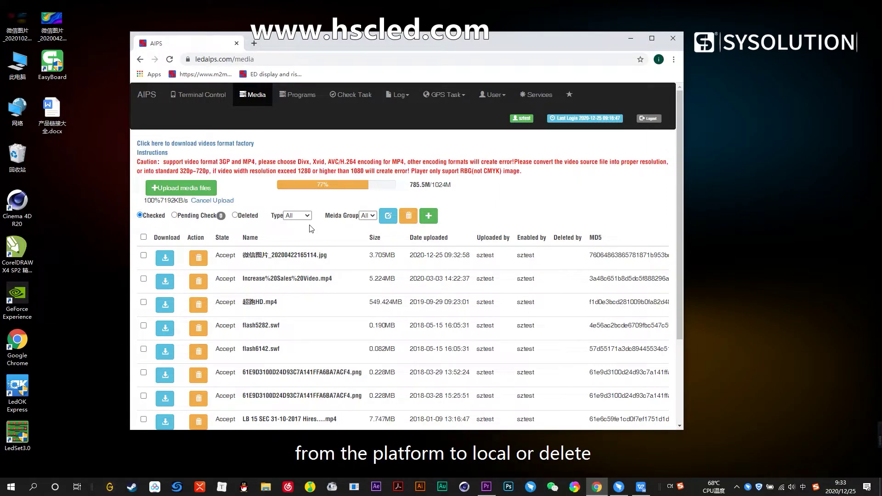
# - Switch to the Programs page listing existing simple and advanced programs
pyautogui.click(299, 96)
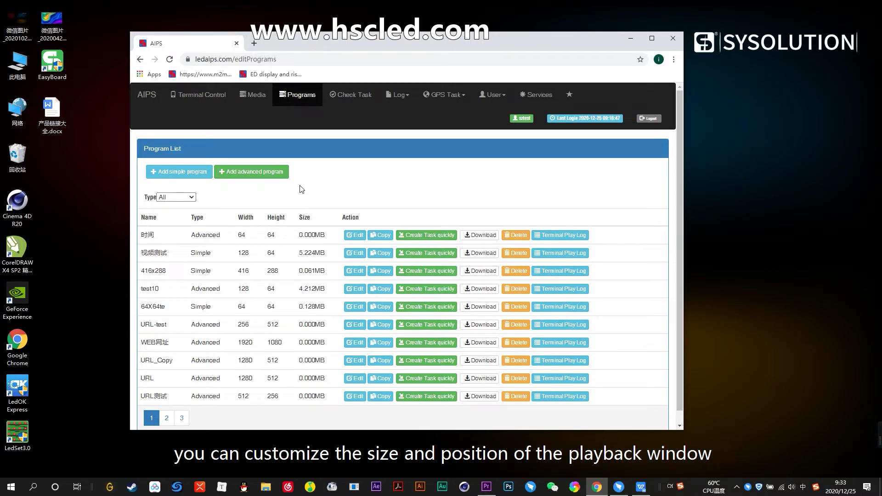
# - Add a simple program sized 1080 wide by 1920 high
pyautogui.click(200, 176)
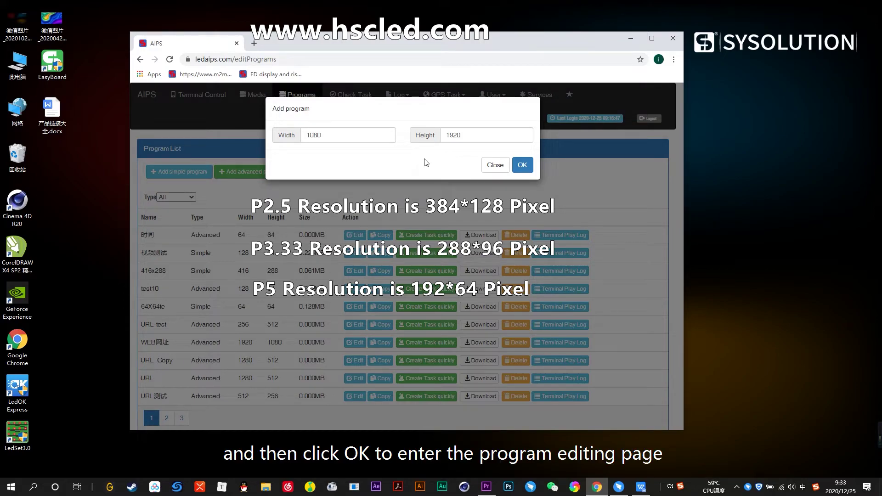
pyautogui.click(522, 166)
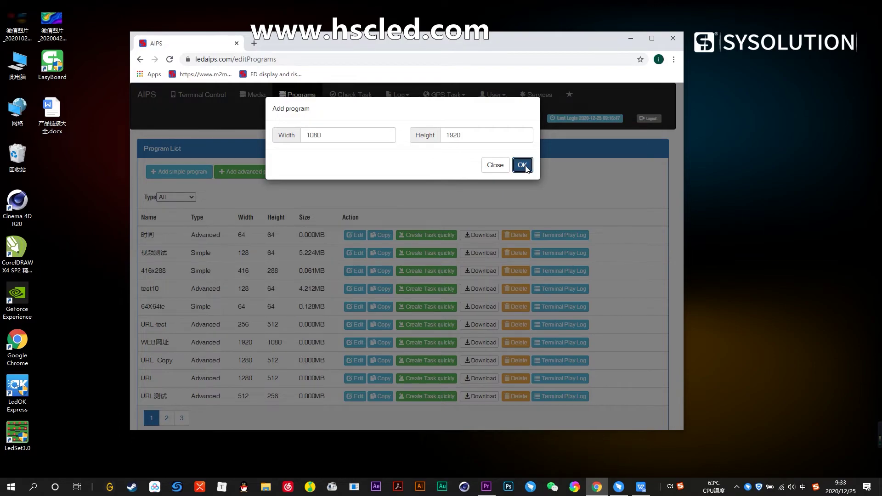